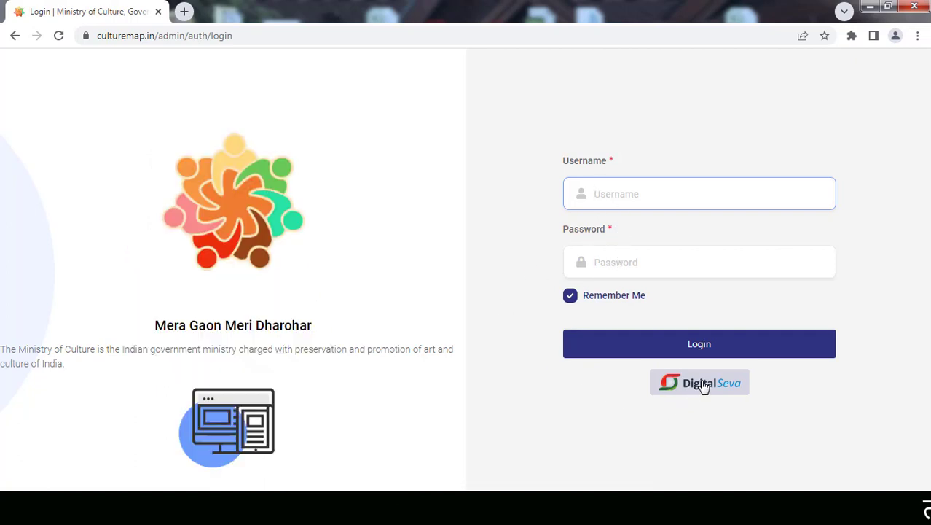
- Choose DigitalSeva on the culturemap.in login page to sign in via Digital Seva Connect
click(690, 392)
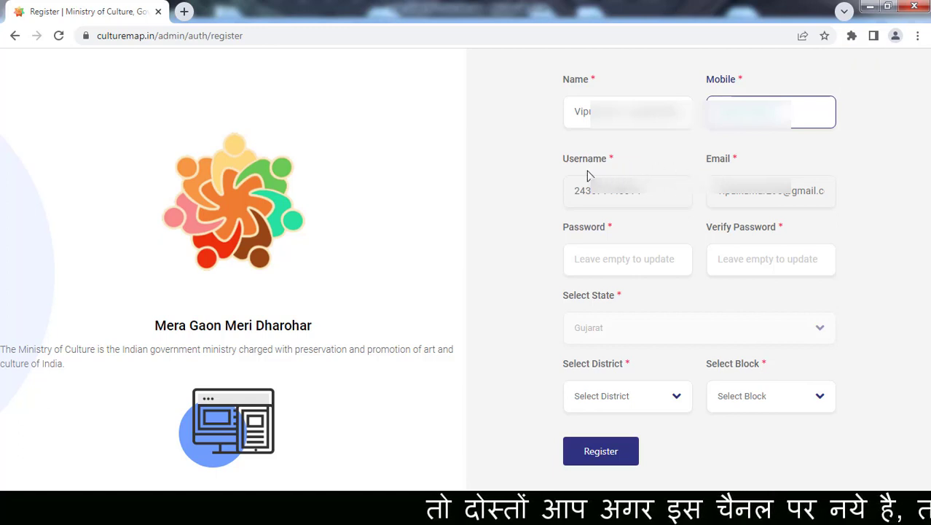
- Enter the account password and confirm it on the registration form
drag(576, 190, 696, 191)
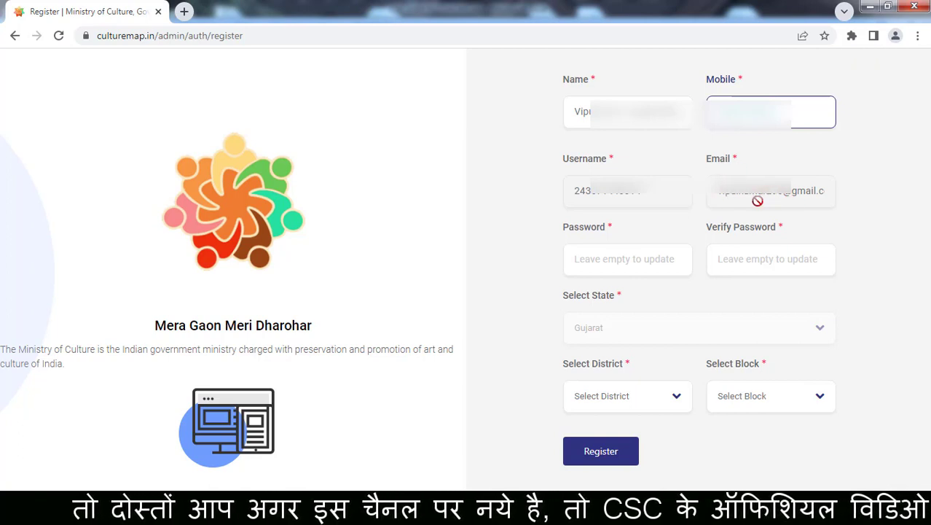
click(609, 258)
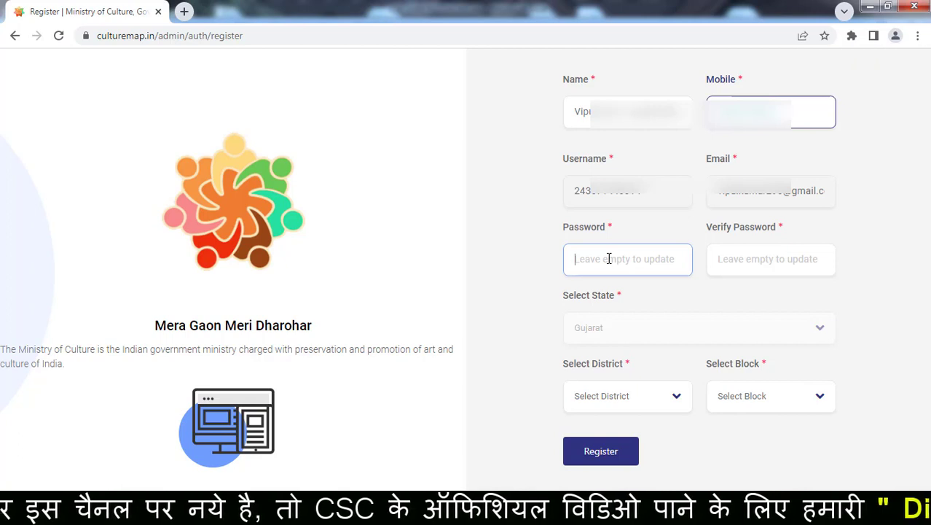
text(12)
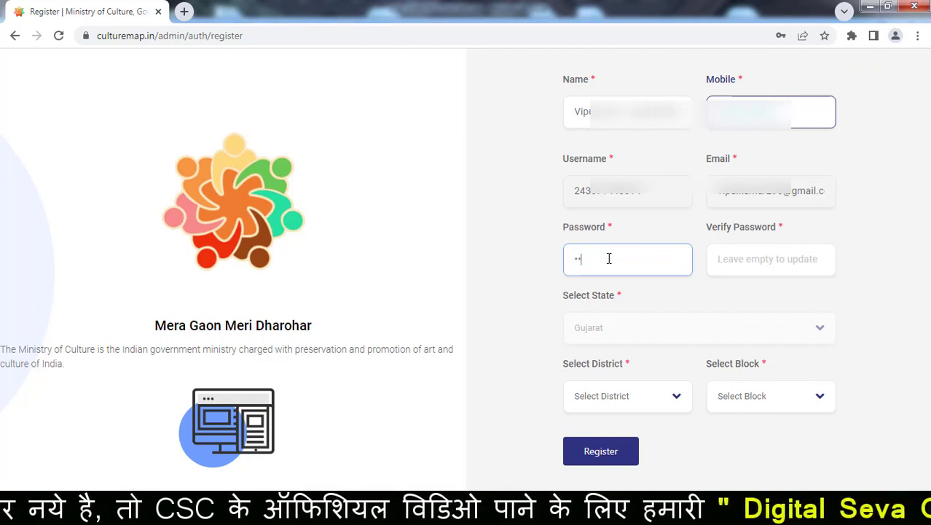
text(3456)
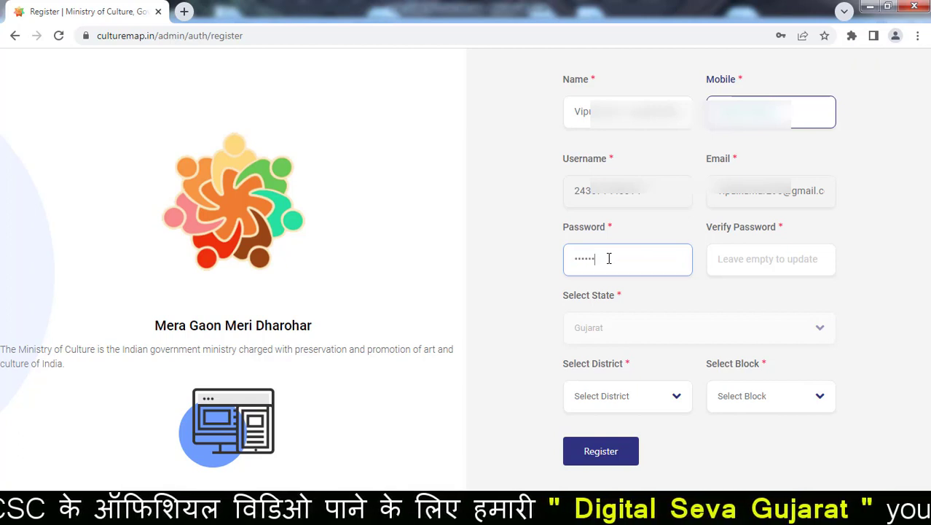
text(789)
key(Tab)
text(1234)
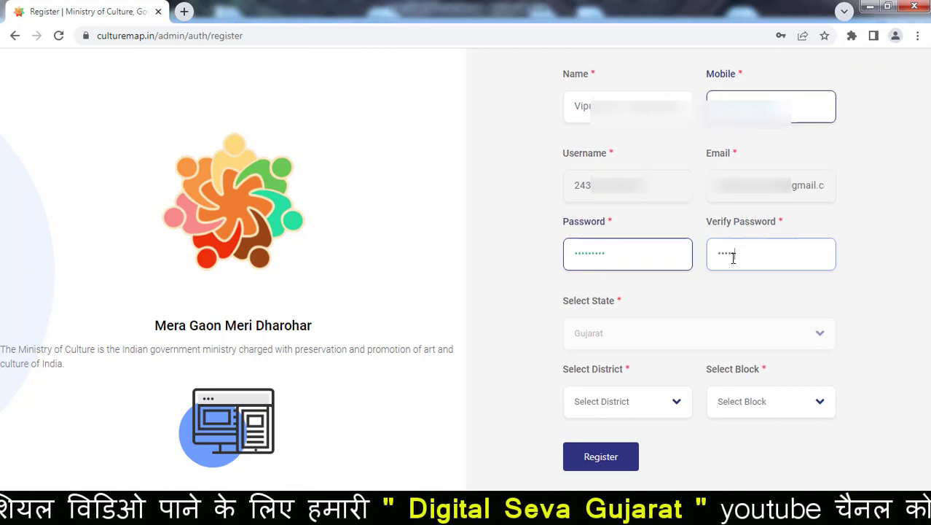
text(56789)
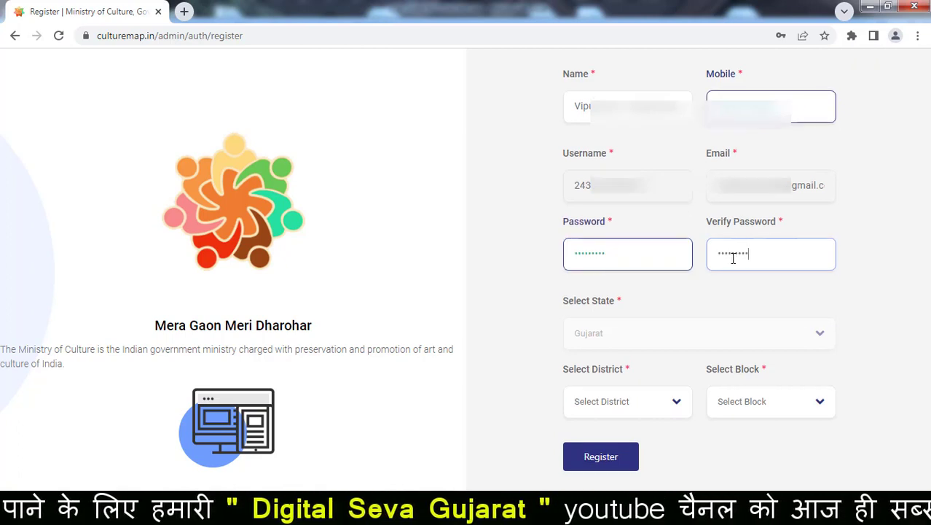
scroll(733, 258, down, 2)
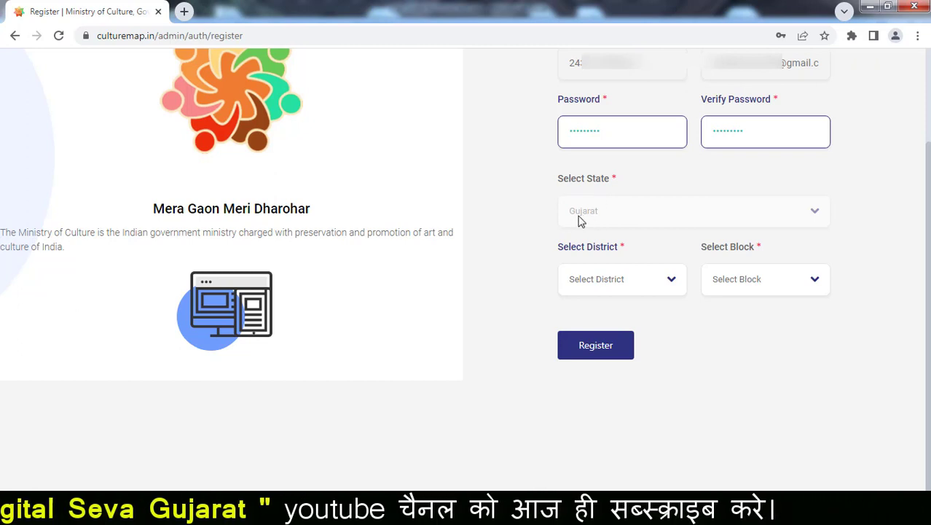
- Pick district SABAR KANTHA and block Talod, replacing Himatnagar, then submit the registration
click(672, 280)
drag(685, 340, 684, 457)
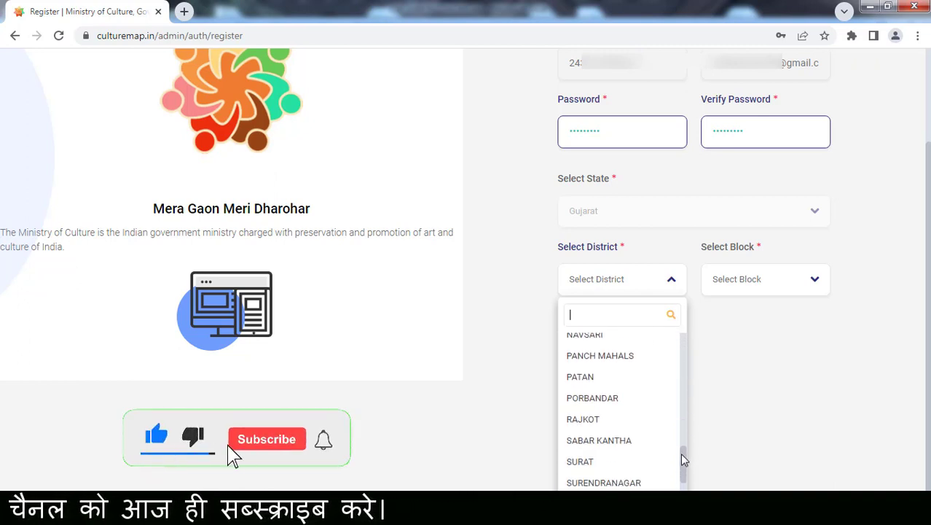
click(608, 441)
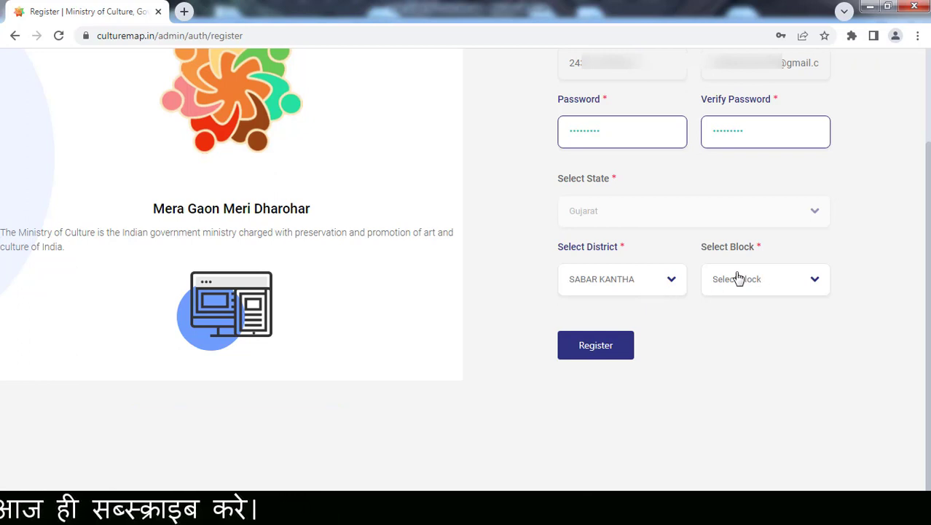
click(821, 284)
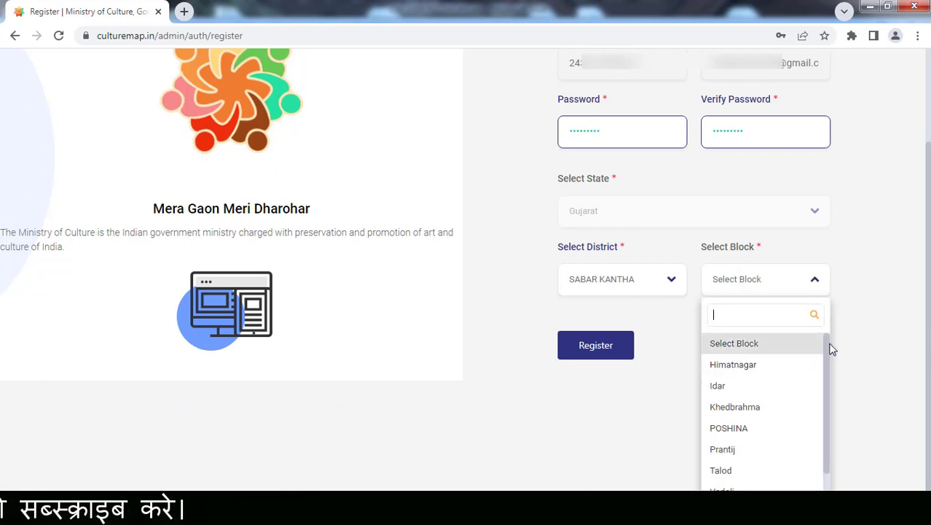
mouse_move(831, 348)
mouse_down()
mouse_move(827, 395)
mouse_move(827, 347)
mouse_up()
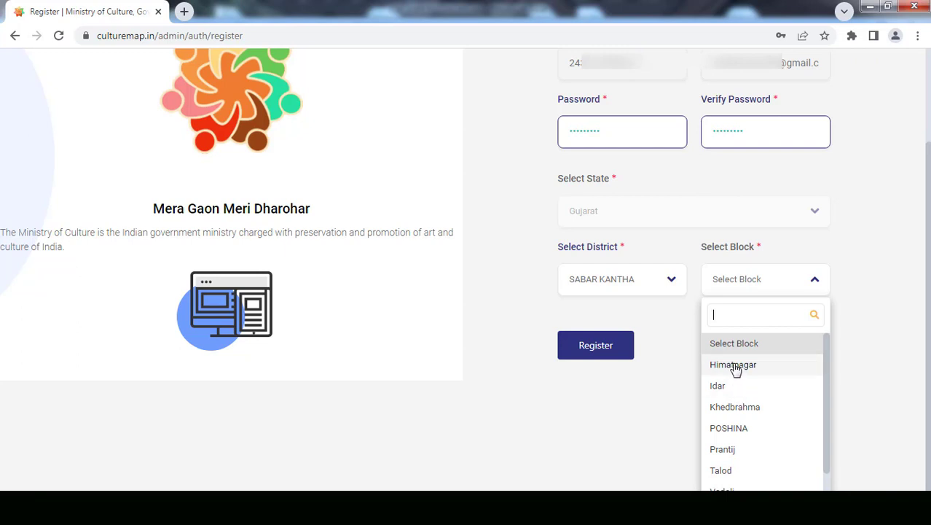
click(736, 368)
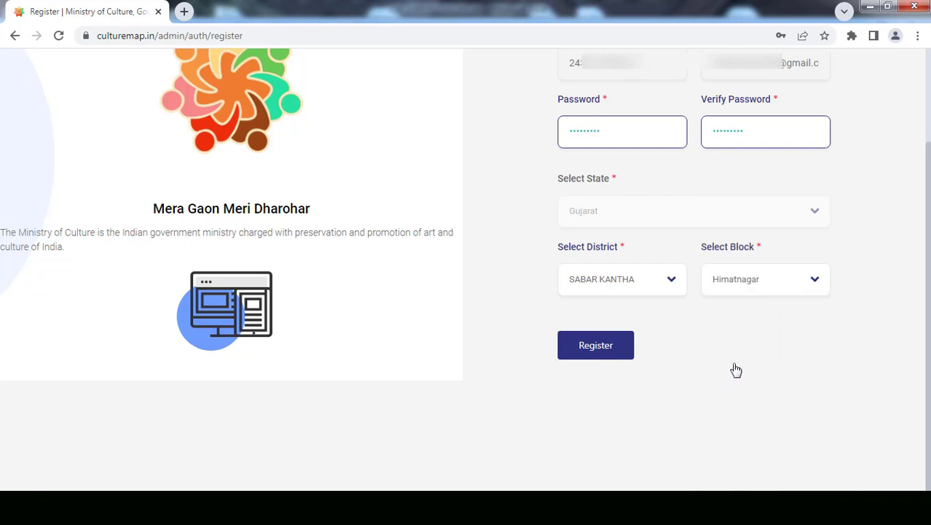
click(798, 285)
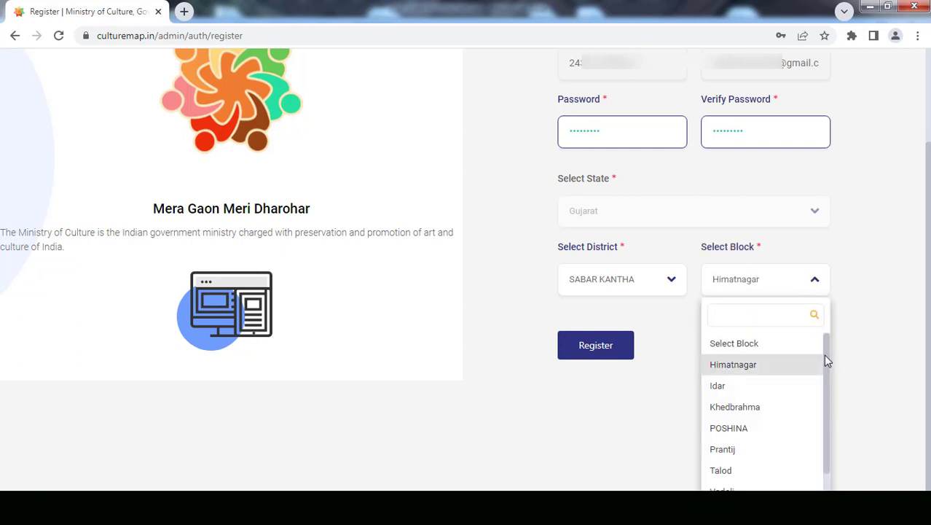
drag(826, 360, 831, 389)
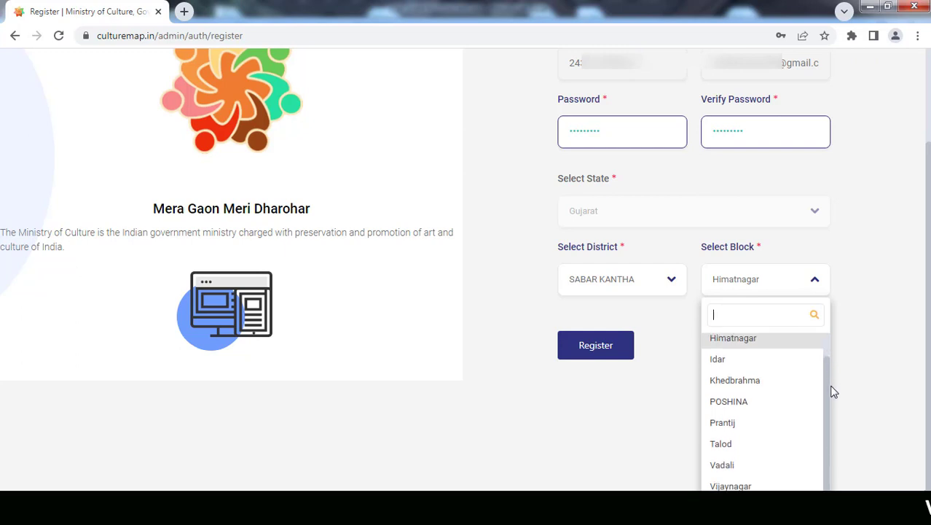
click(732, 445)
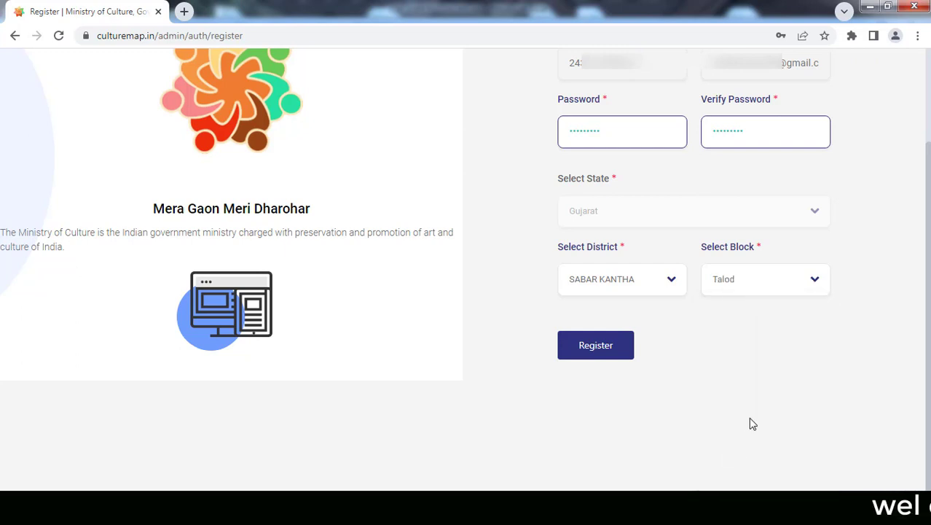
click(596, 348)
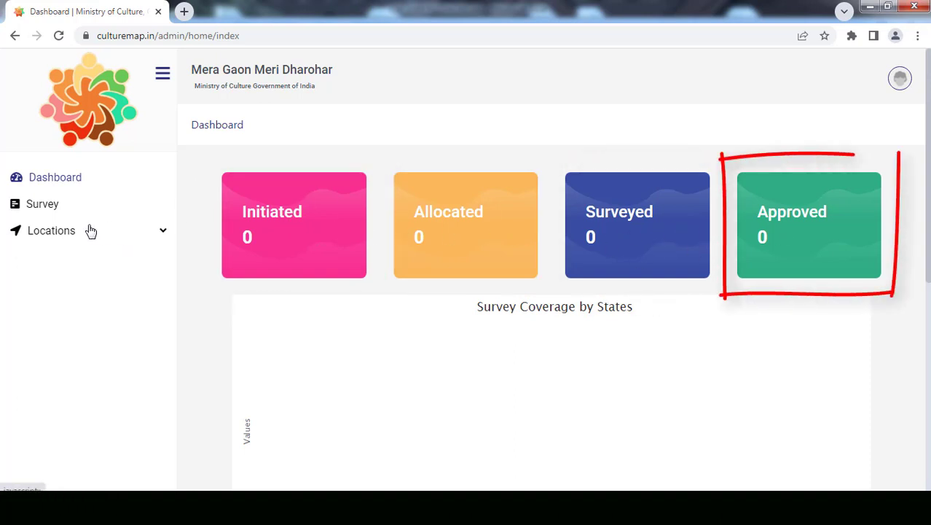
- Open the Survey list from the dashboard sidebar
click(46, 208)
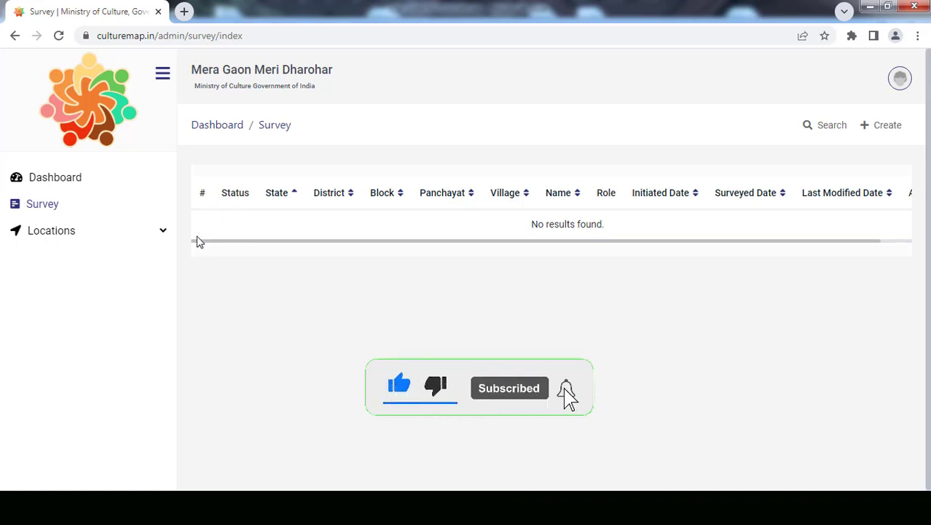
- Expand Locations in the sidebar to reach the Village list
click(60, 238)
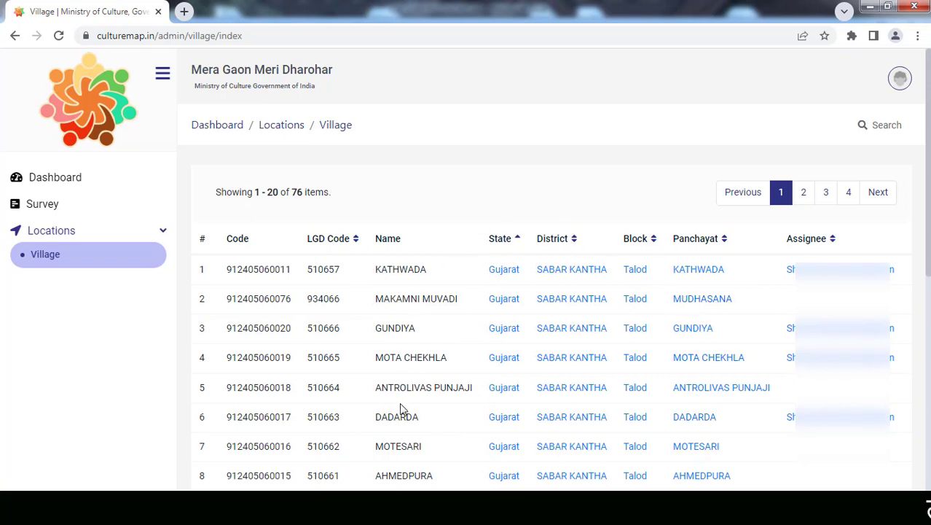
- Filter villages by state Gujarat, district SABAR KANTHA and block Talod
click(882, 126)
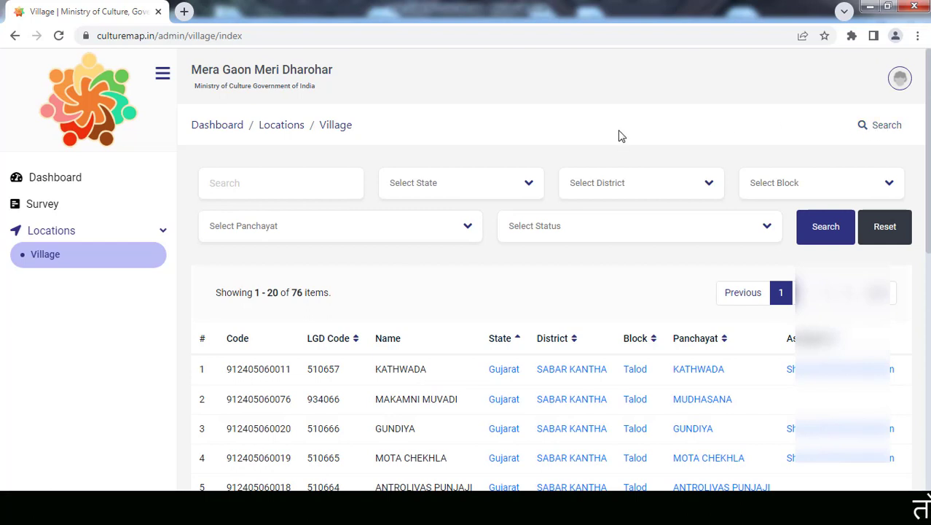
click(527, 188)
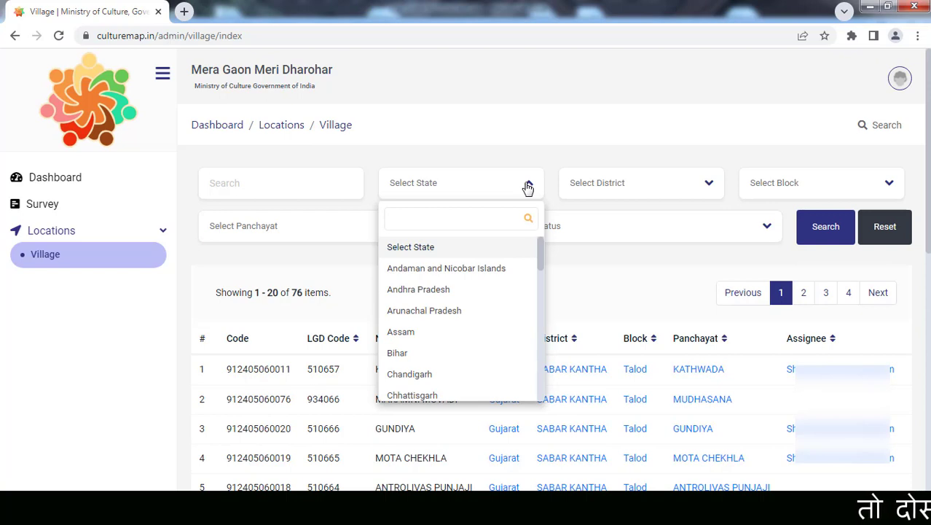
text(gu)
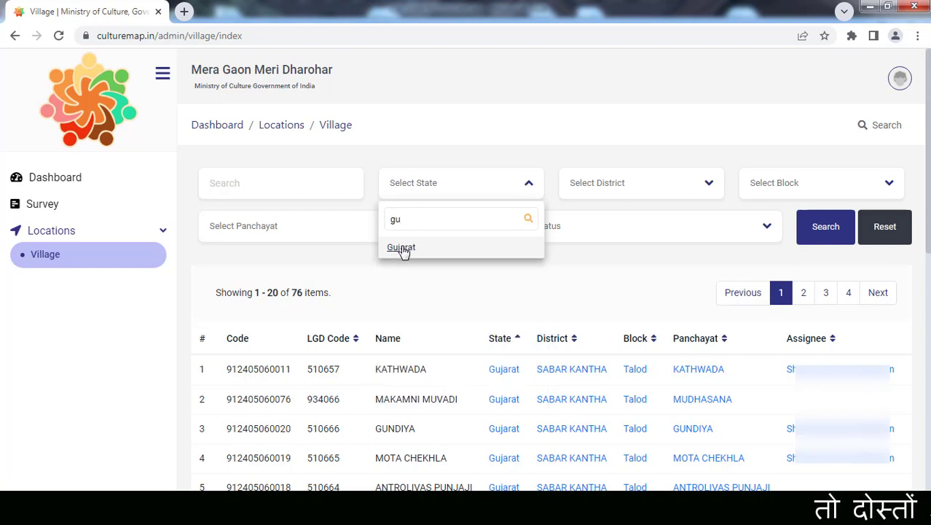
click(402, 247)
click(633, 188)
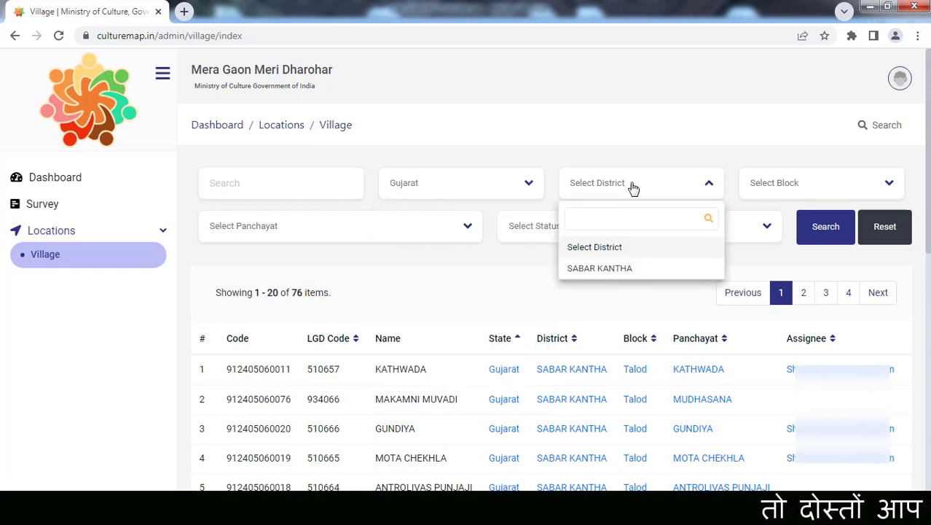
click(613, 267)
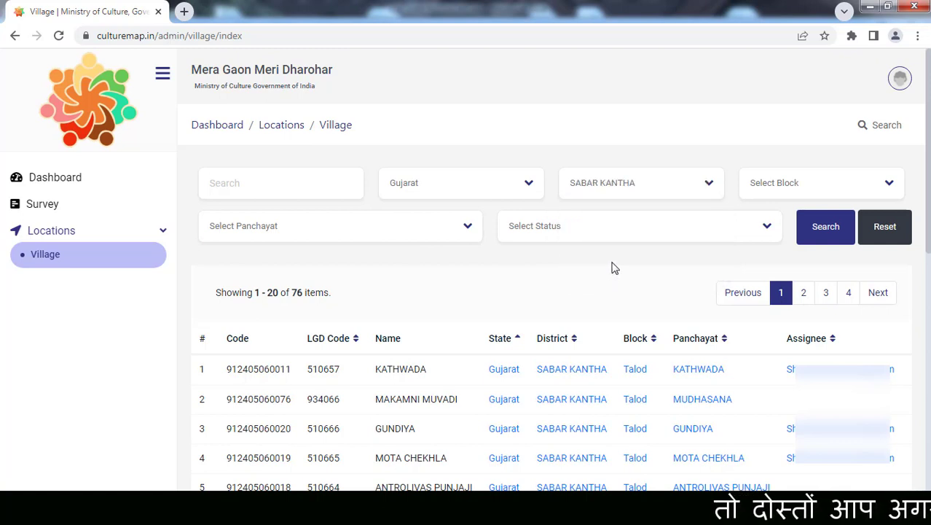
click(807, 188)
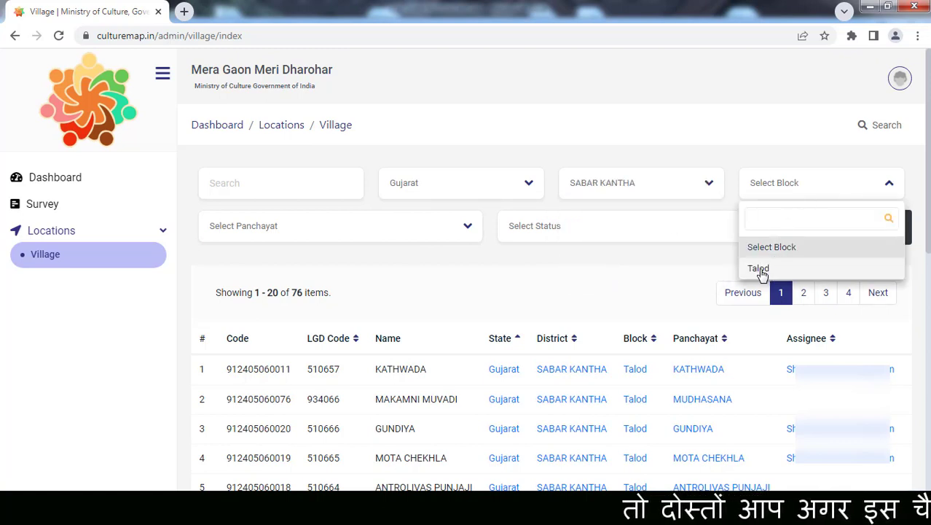
click(758, 269)
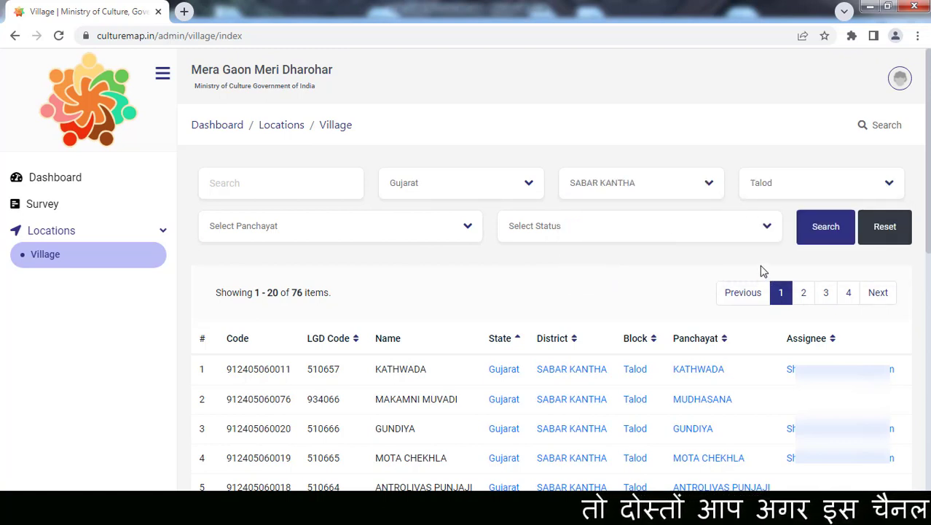
- Add panchayat GORA to the filter and run the search
click(468, 228)
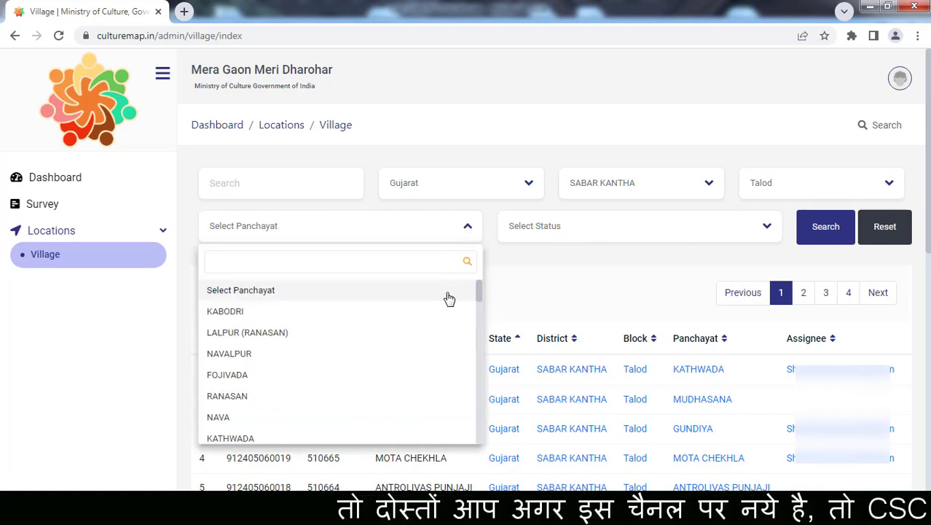
drag(478, 290, 488, 338)
scroll(287, 337, down, 3)
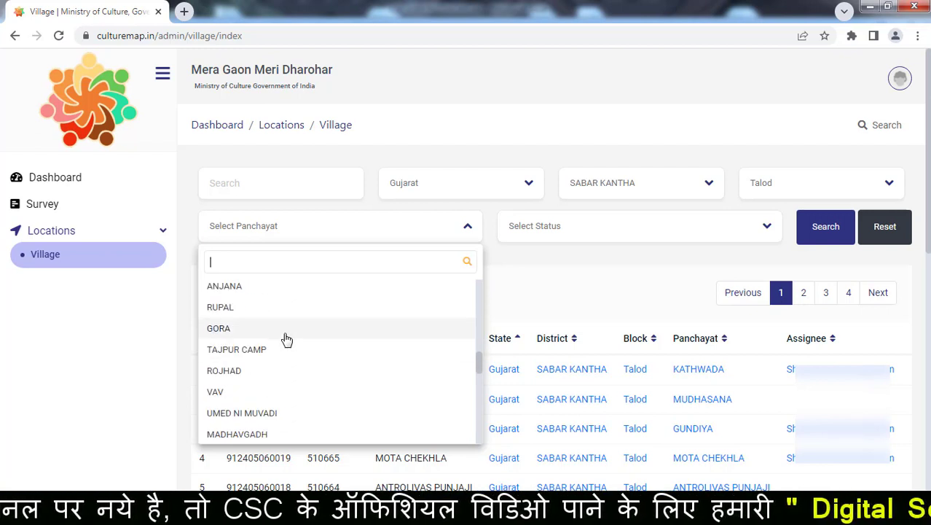
click(226, 330)
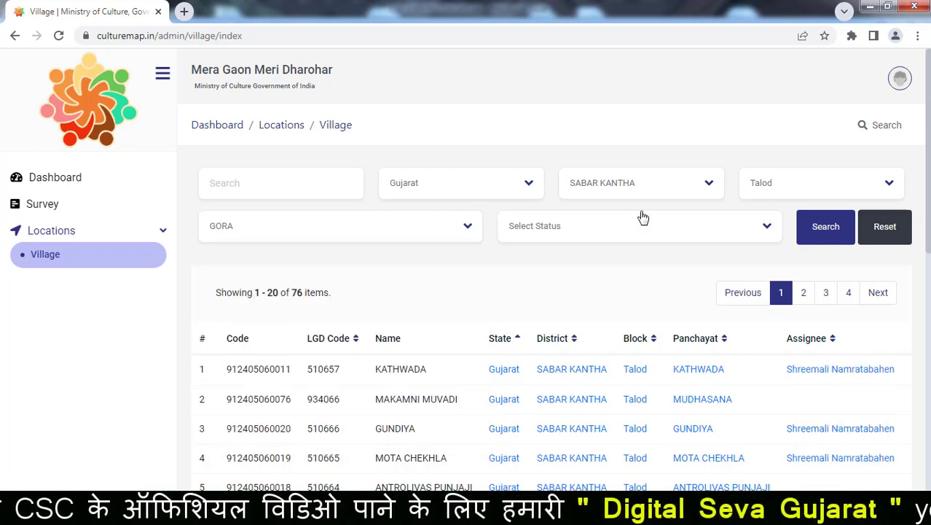
click(827, 228)
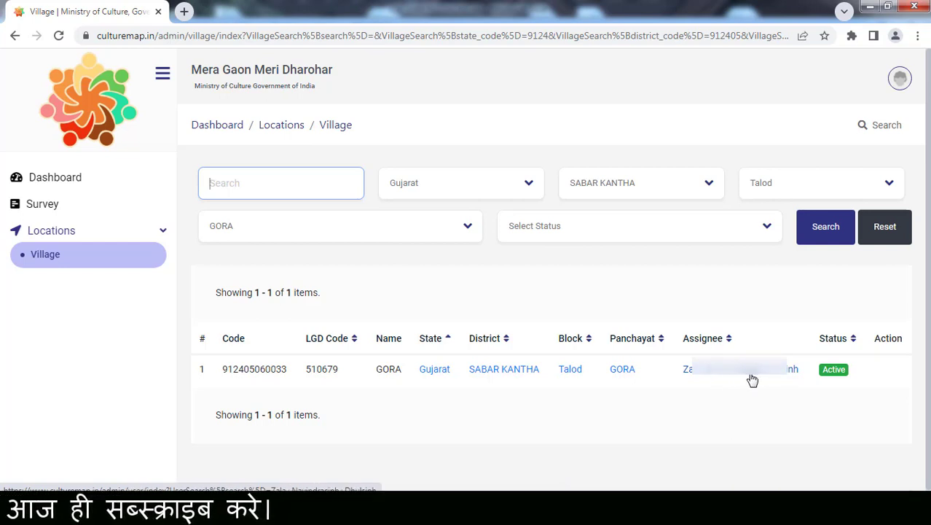
- Switch the panchayat filter to ANJANA, search, and start assigning that village for survey
click(469, 228)
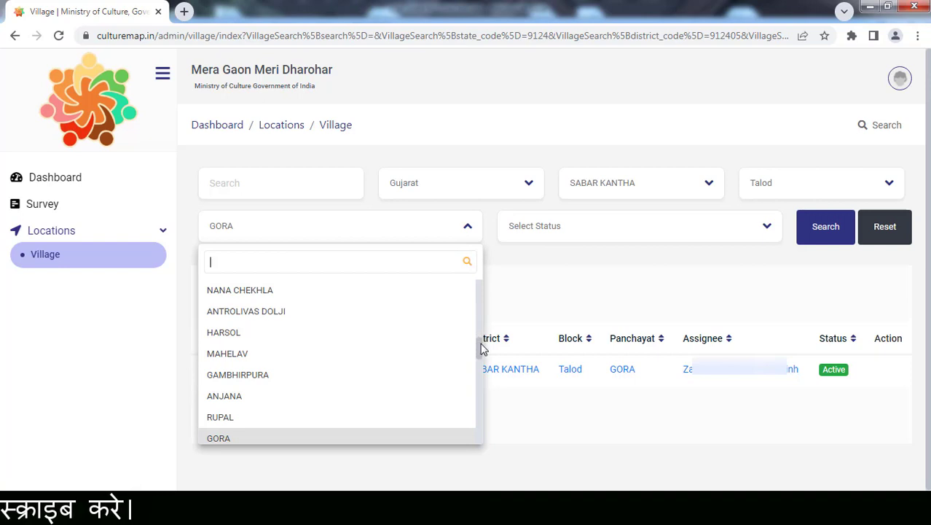
scroll(481, 349, down, 3)
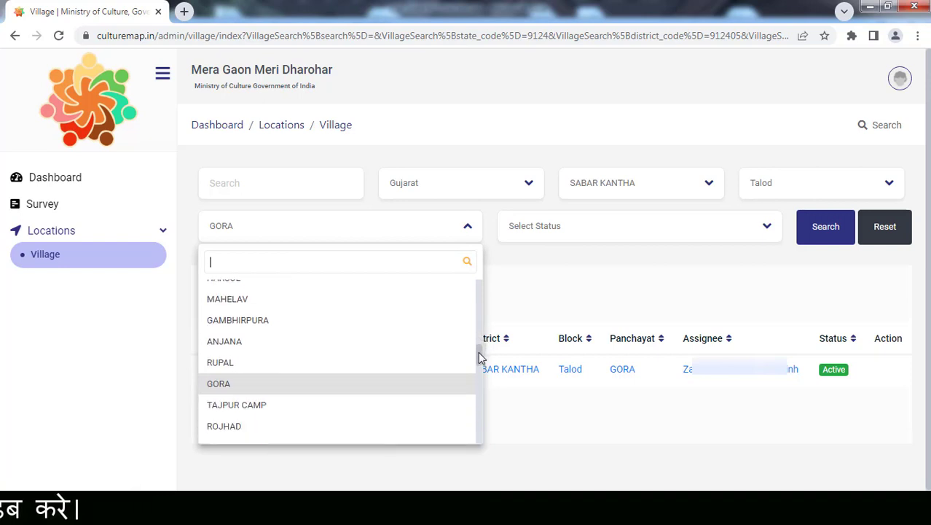
click(226, 342)
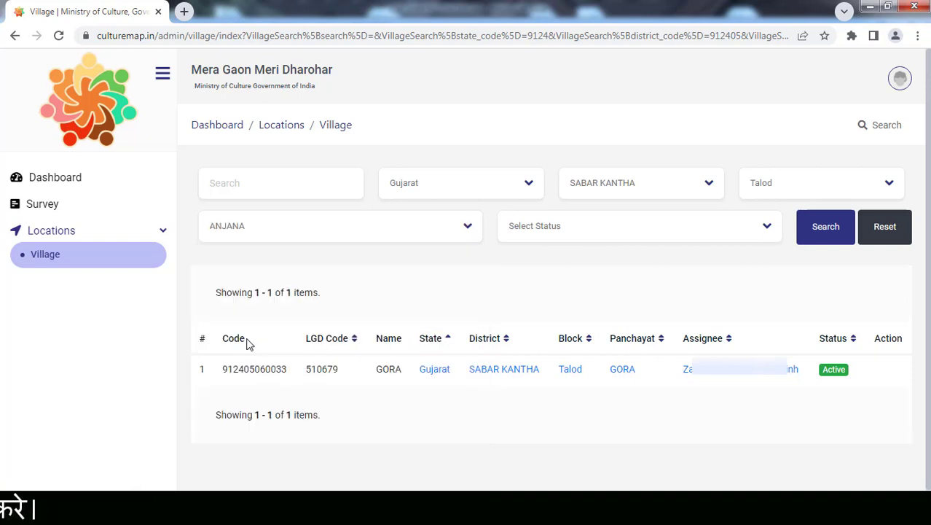
click(831, 231)
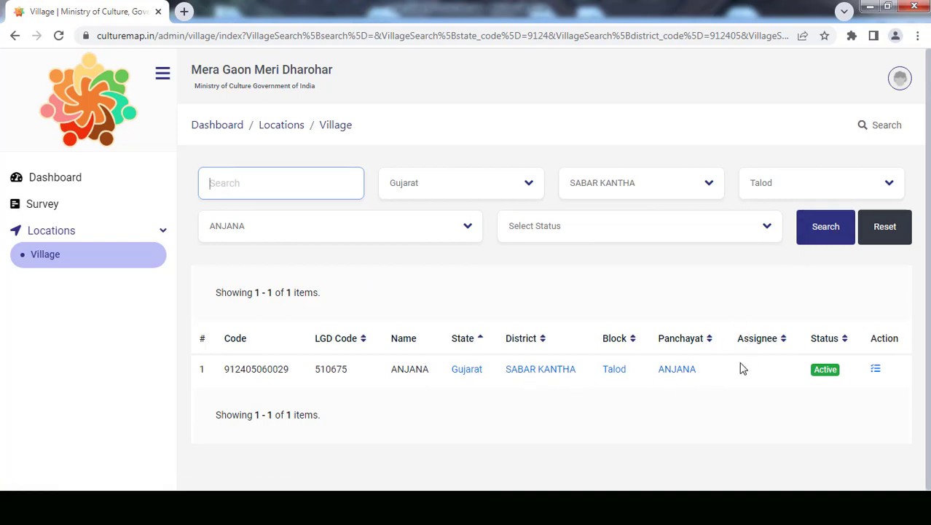
click(876, 371)
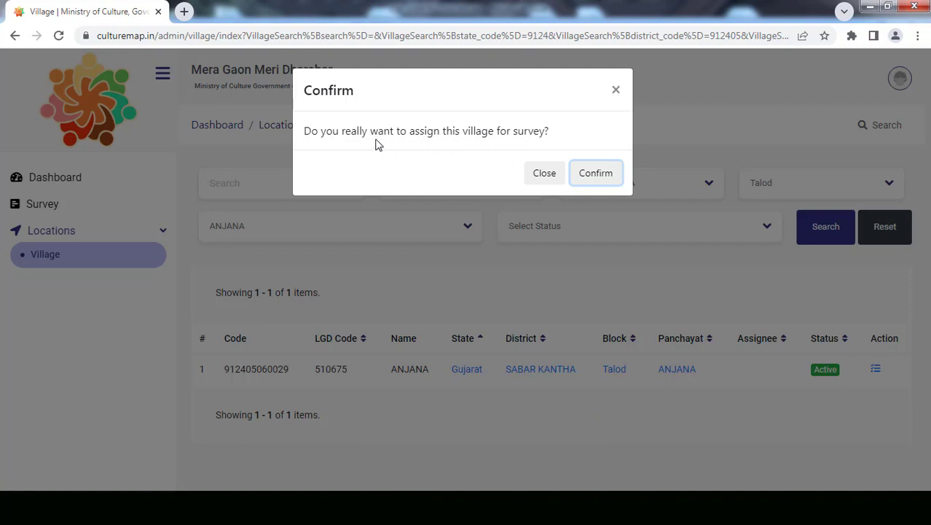
- Confirm the ANJANA assignment and return to the dashboard showing 2 allocated villages
click(597, 176)
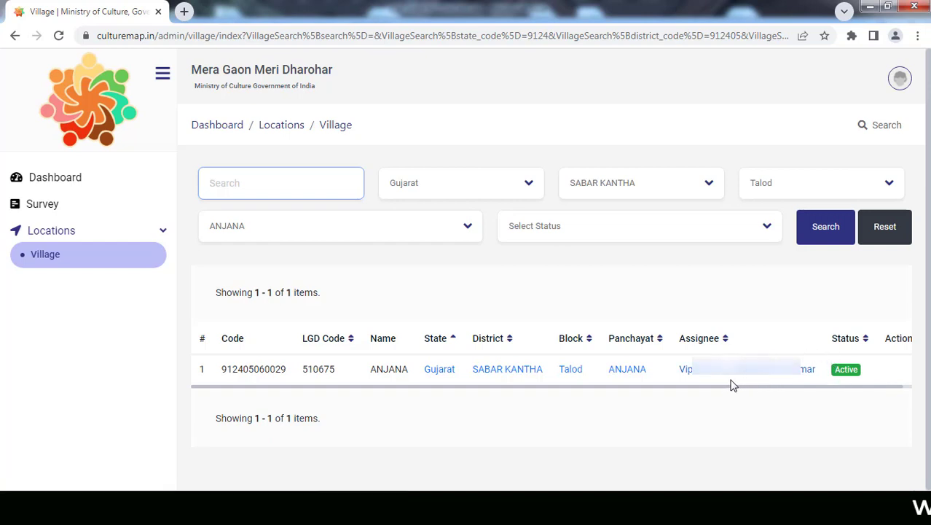
click(46, 179)
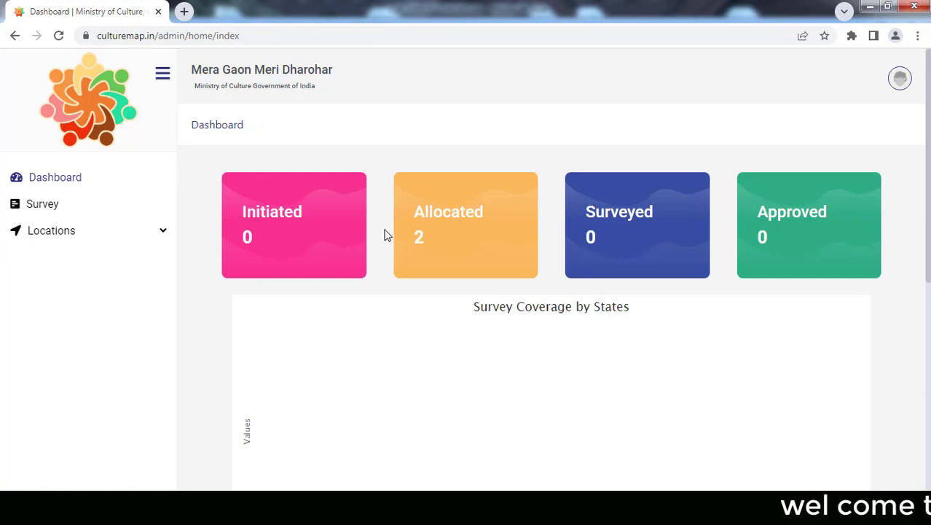